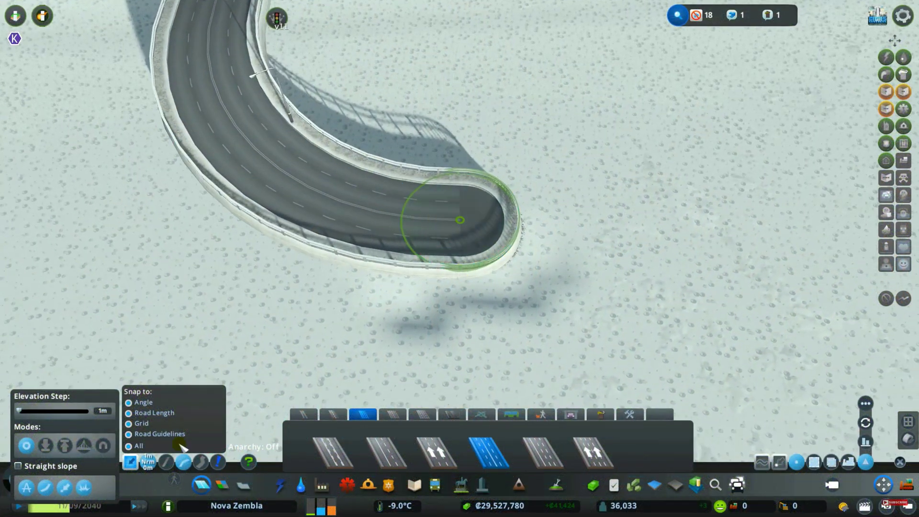
# - Set road drawing to straight segments and bulldoze the end segment of Davies Street facing the highway underpass
pyautogui.click(167, 461)
pyautogui.scroll(-5, 723, 421)
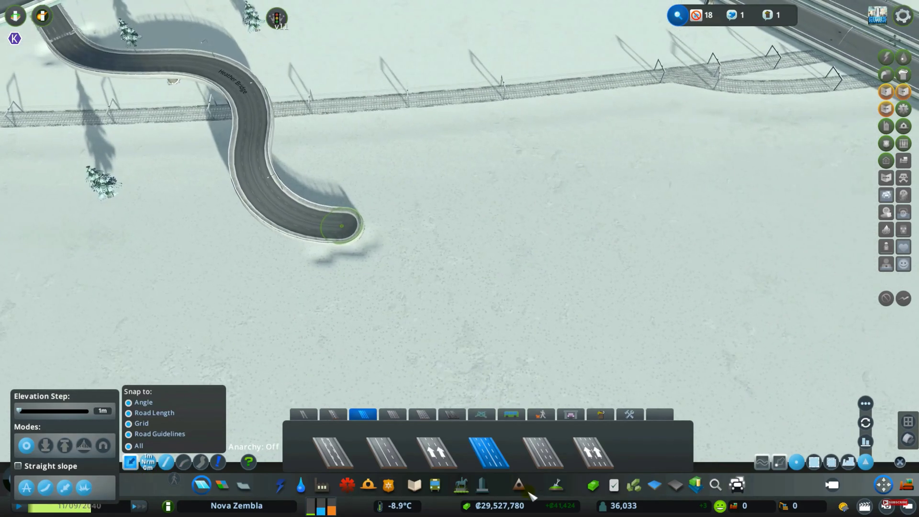
pyautogui.click(488, 454)
pyautogui.scroll(-10, 462, 314)
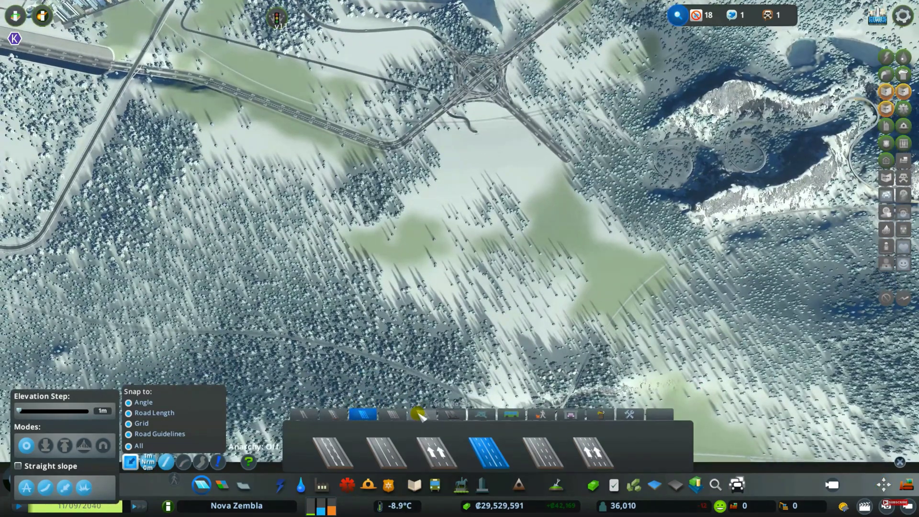
pyautogui.press('w')
pyautogui.scroll(5, 472, 297)
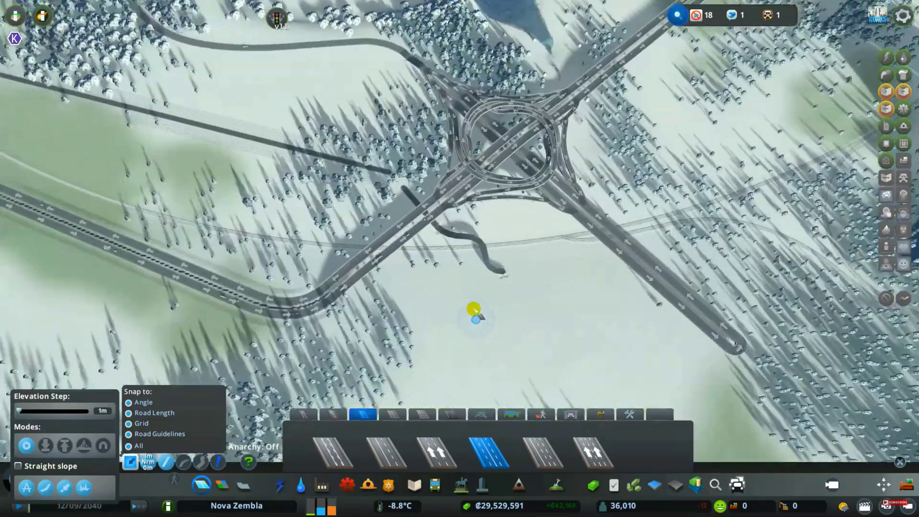
pyautogui.scroll(5, 483, 322)
pyautogui.scroll(-5, 492, 332)
pyautogui.press('a')
pyautogui.press('e')
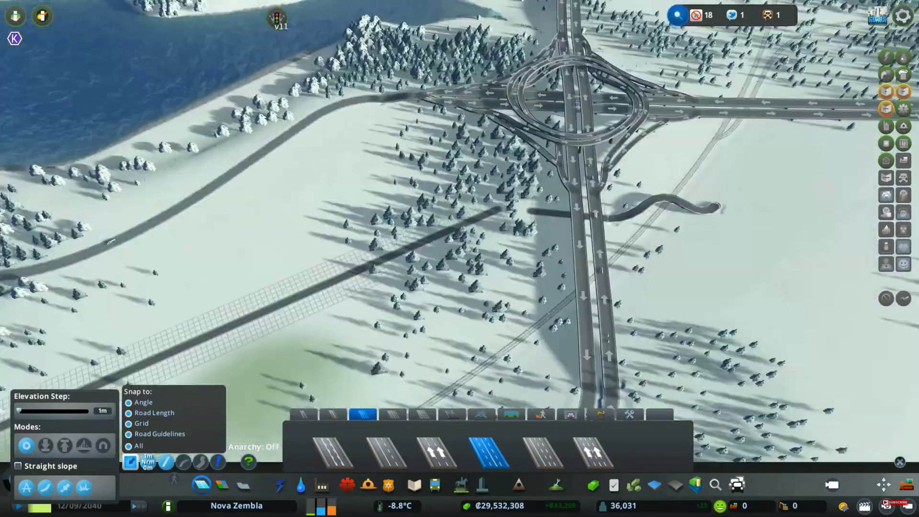
pyautogui.scroll(5, 536, 278)
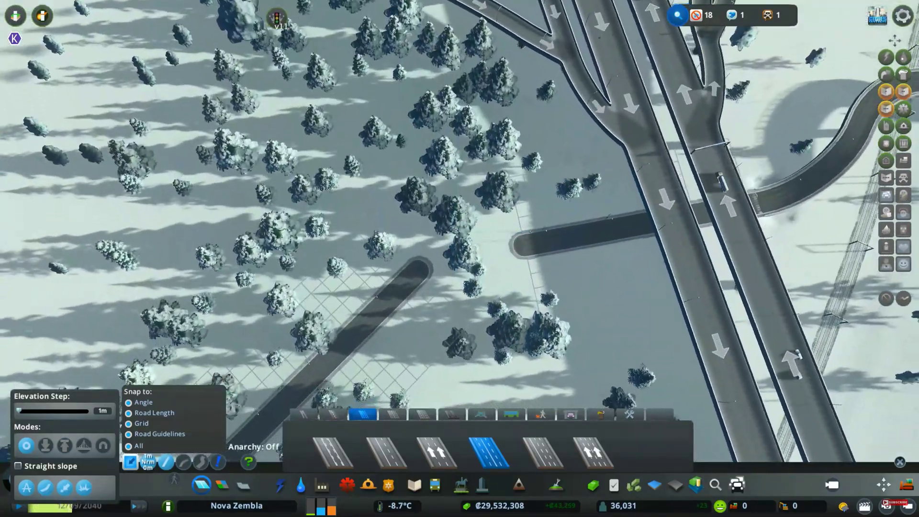
pyautogui.scroll(3, 455, 287)
pyautogui.press('b')
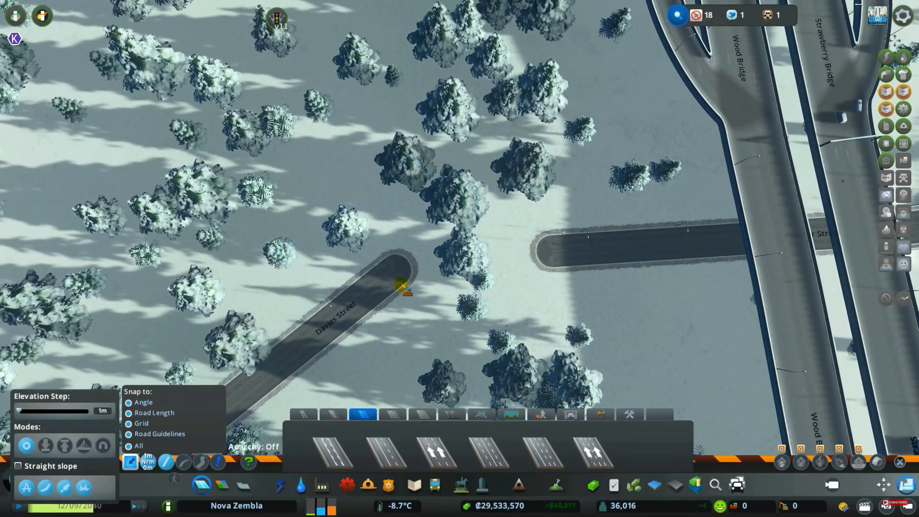
pyautogui.click(401, 284)
# - Try to extend the dead end of Heather Street with a straight segment towards Davies Street
pyautogui.click(488, 453)
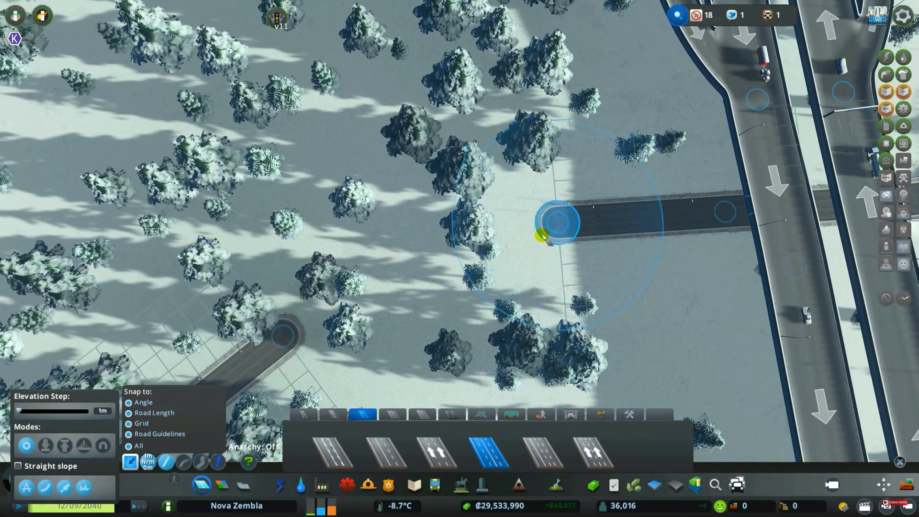
pyautogui.click(541, 234)
pyautogui.click(415, 231)
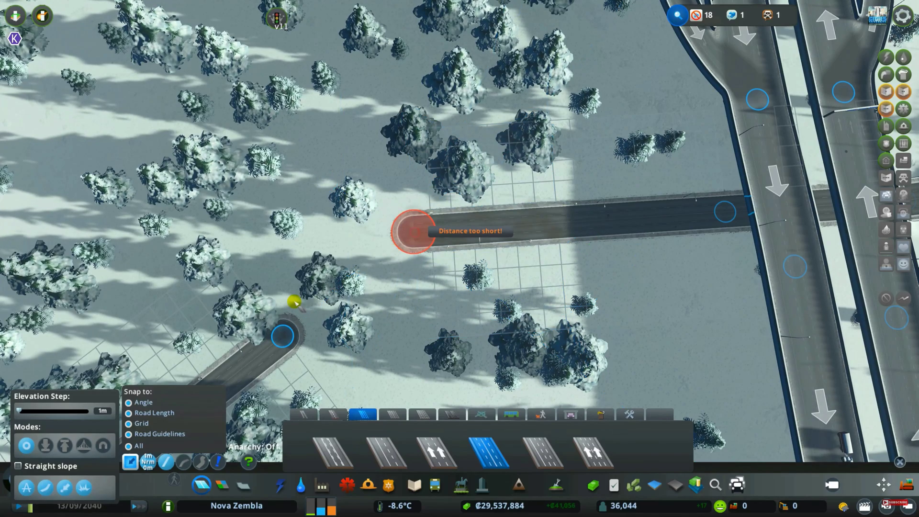
# - Bulldoze the last two segments of Heather Street back to the stub beside the highway bridge
pyautogui.rightClick(298, 314)
pyautogui.press('b')
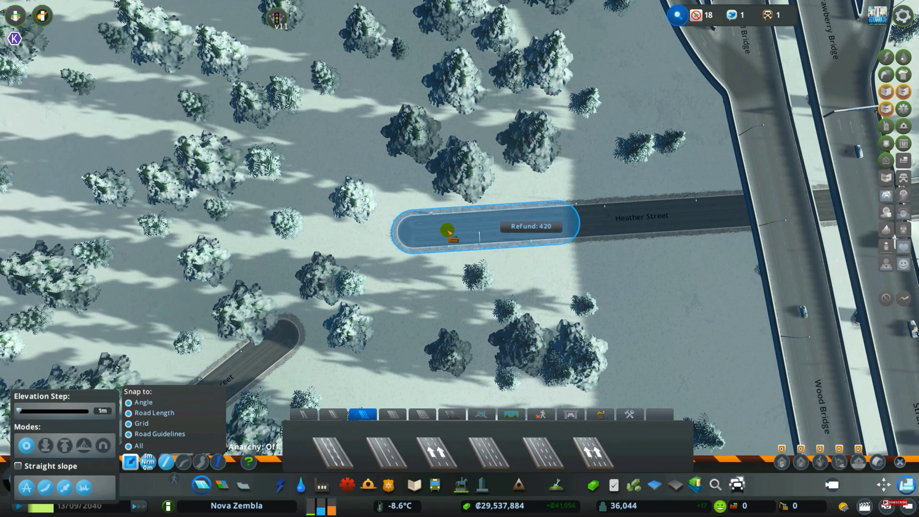
pyautogui.click(447, 231)
pyautogui.click(547, 217)
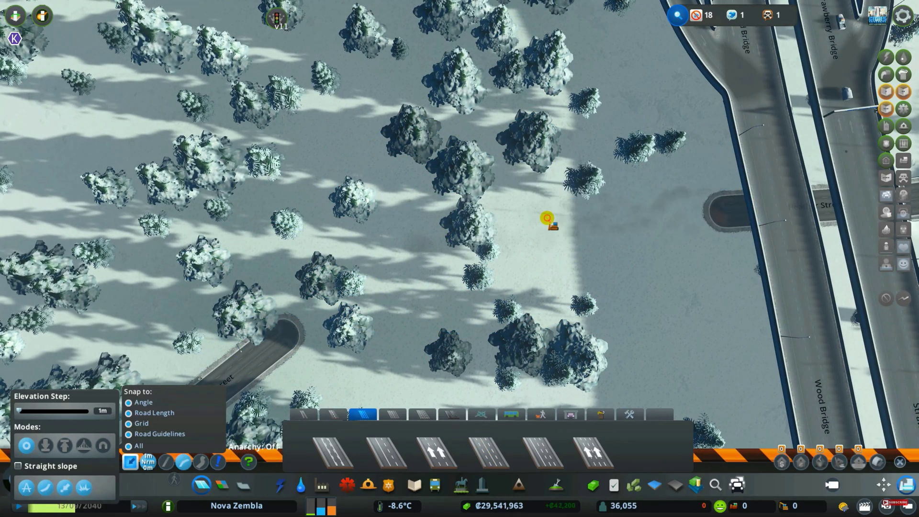
# - Build a straight road segment 8 units long from the Heather Street stub, in line with the underpass
pyautogui.click(490, 452)
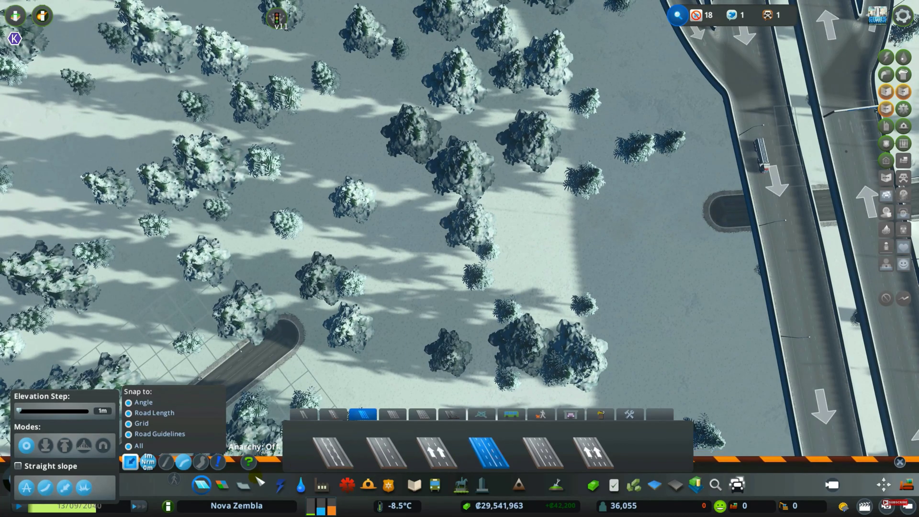
pyautogui.click(725, 211)
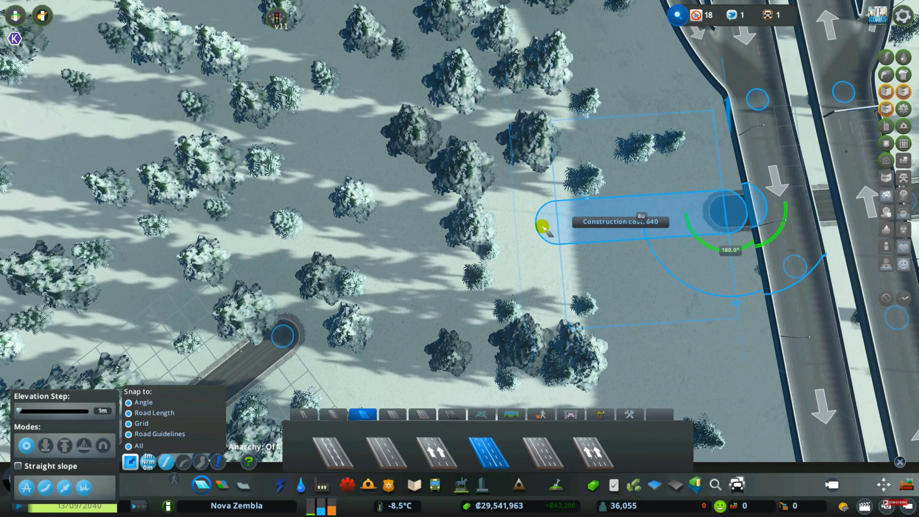
pyautogui.click(550, 219)
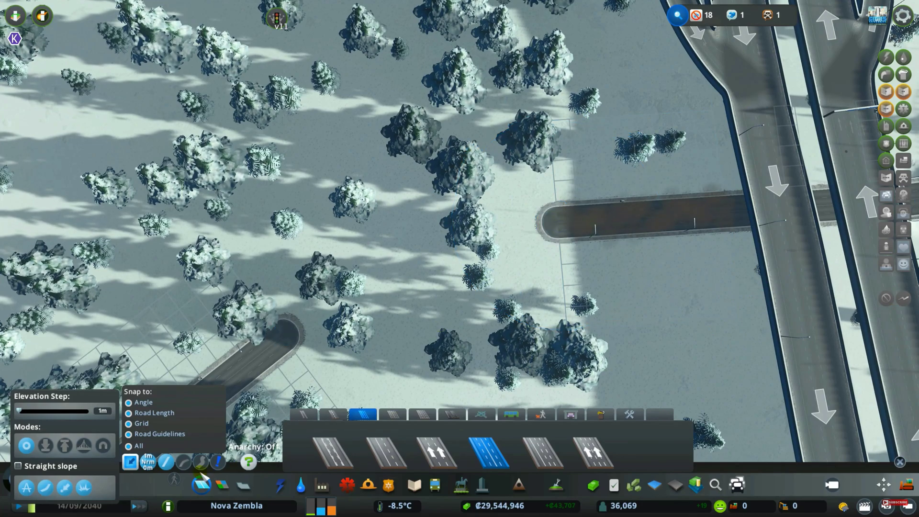
# - Connect the new road end to Davies Street with a curved road segment that meets both roads tangentially
pyautogui.click(183, 462)
pyautogui.click(555, 219)
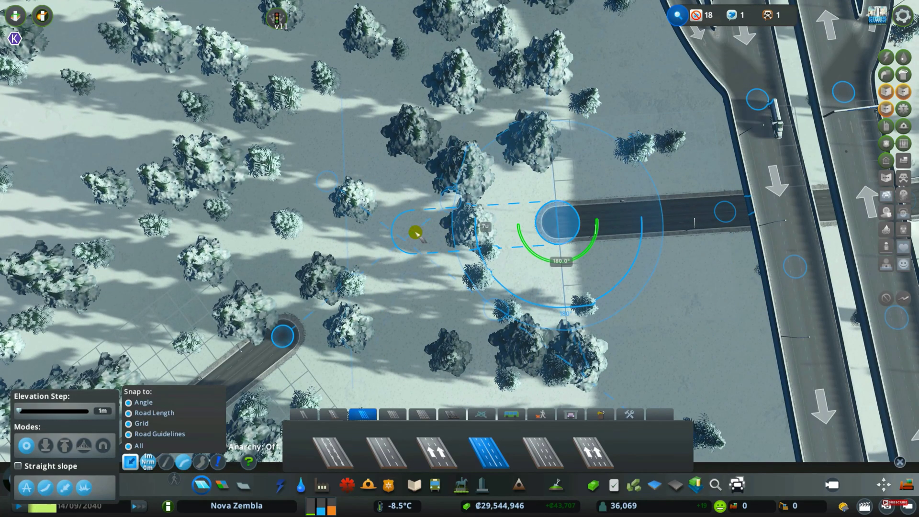
pyautogui.click(415, 233)
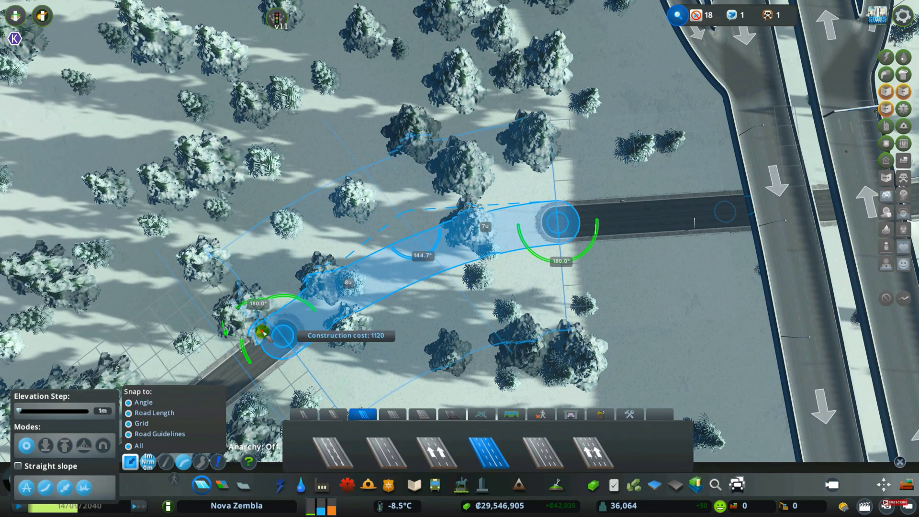
pyautogui.click(263, 334)
pyautogui.scroll(-6, 431, 335)
pyautogui.press('a')
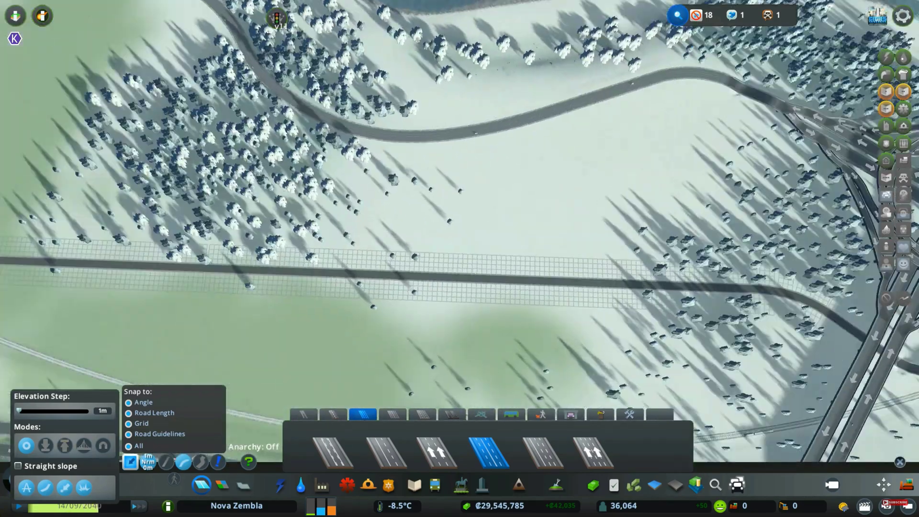
pyautogui.press('a')
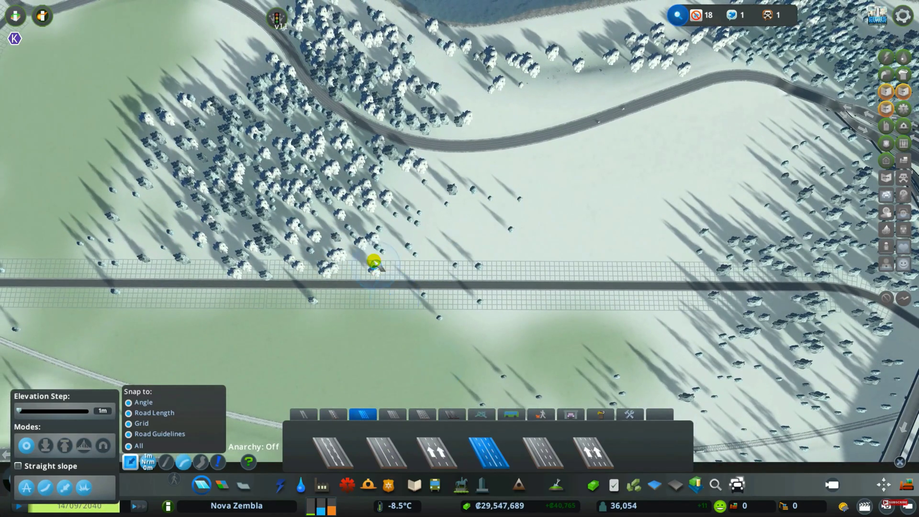
pyautogui.scroll(4, 374, 263)
pyautogui.click(167, 466)
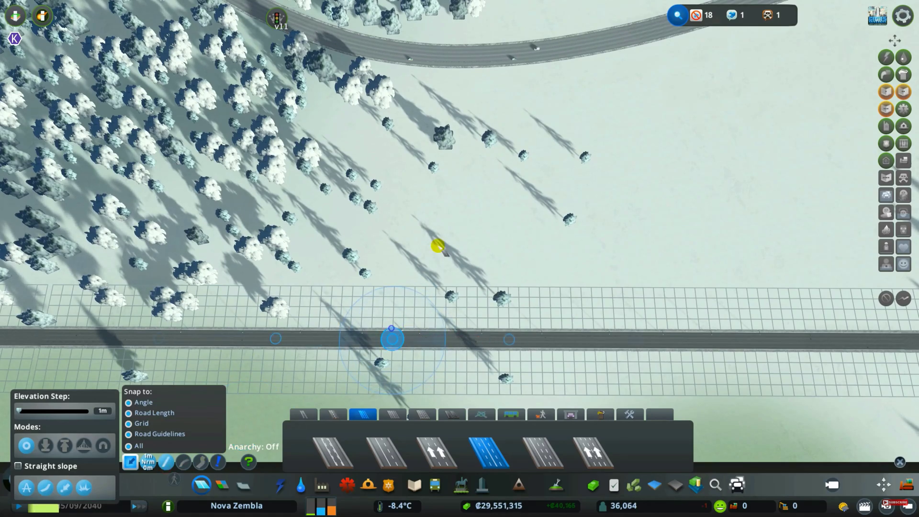
pyautogui.click(439, 57)
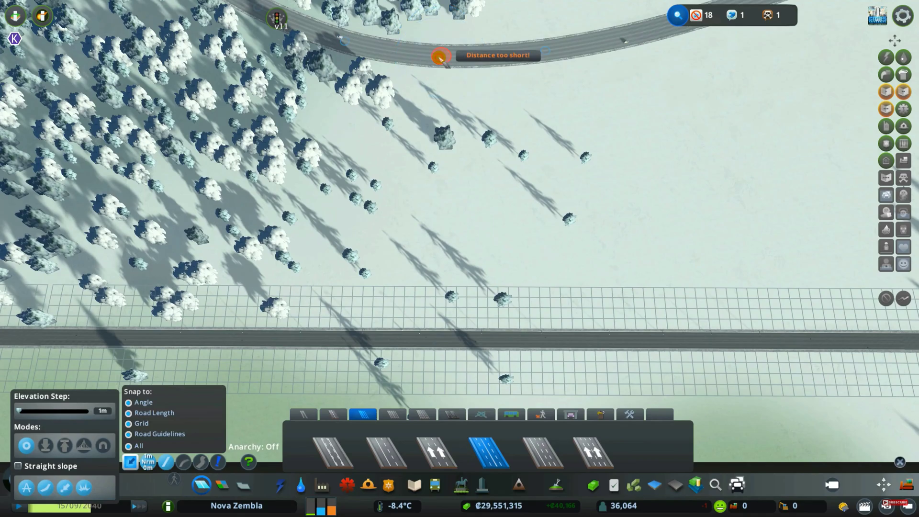
pyautogui.rightClick(443, 334)
# - Examine the open land between the long straight road and the curved road along the waterfront
pyautogui.press('w')
pyautogui.scroll(-6, 504, 244)
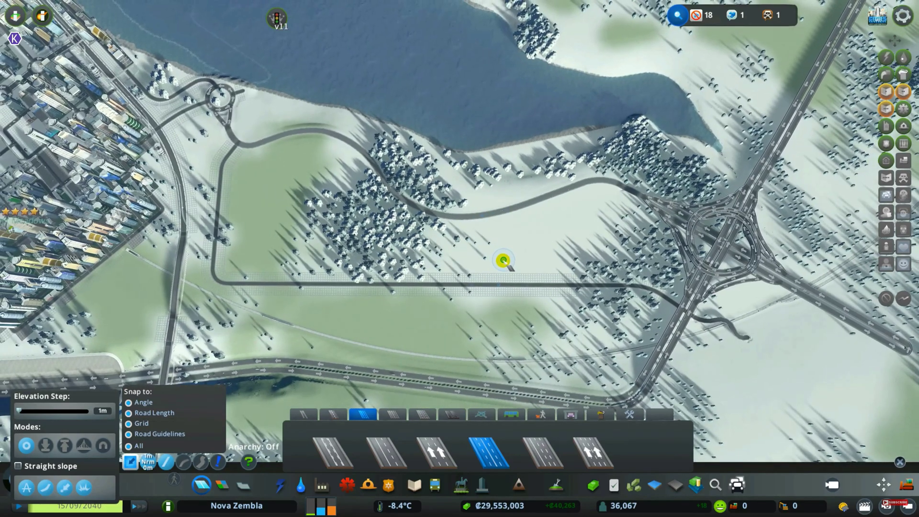
pyautogui.scroll(6, 504, 261)
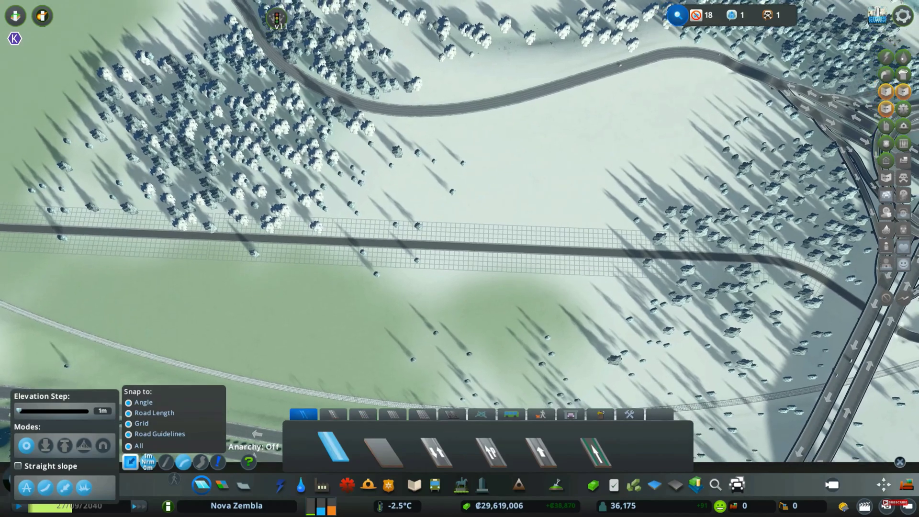
pyautogui.scroll(3, 450, 257)
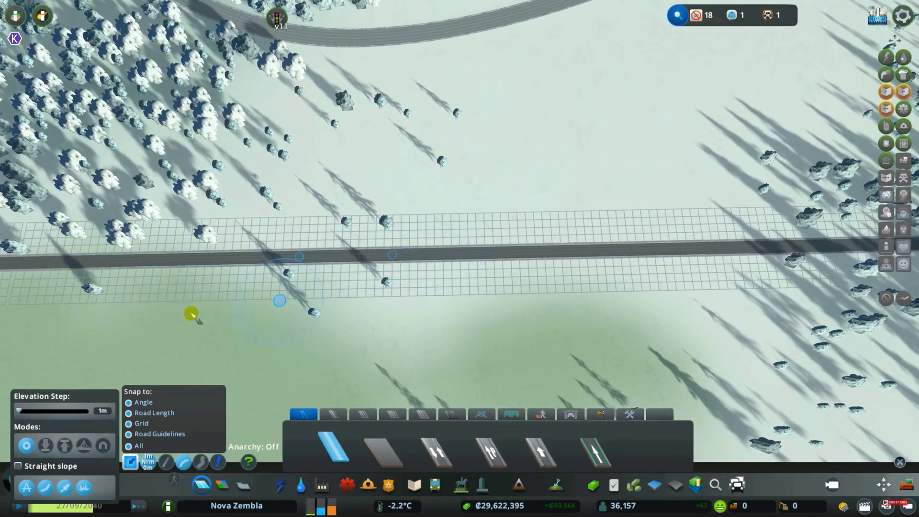
pyautogui.click(169, 462)
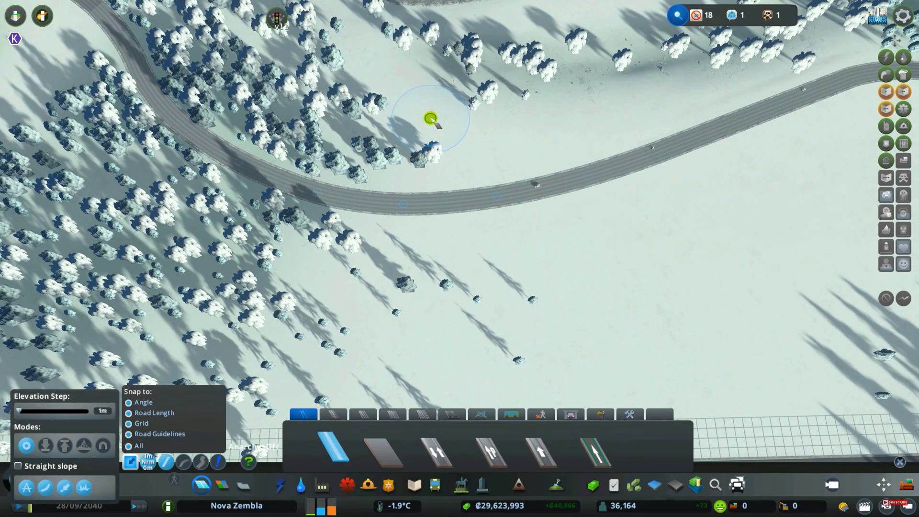
pyautogui.moveTo(433, 123); pyautogui.dragTo(371, 126)
pyautogui.scroll(-5, 459, 260)
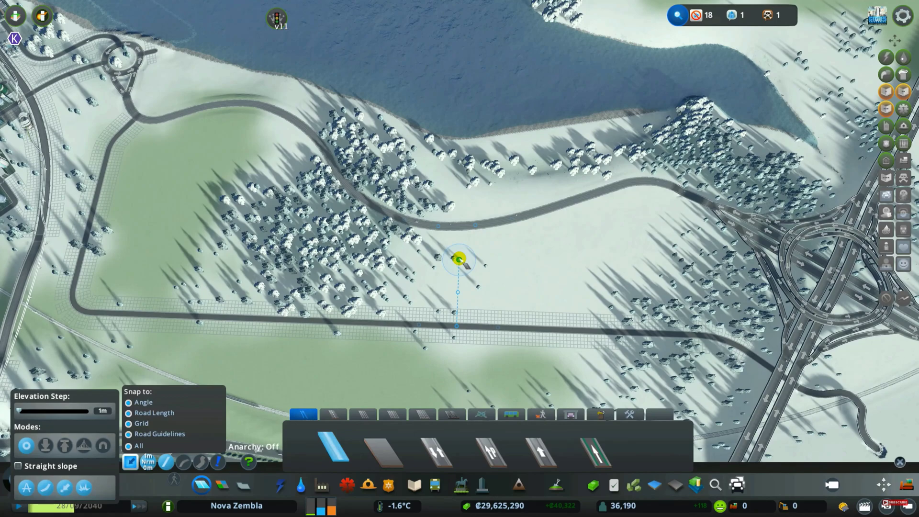
pyautogui.scroll(5, 458, 259)
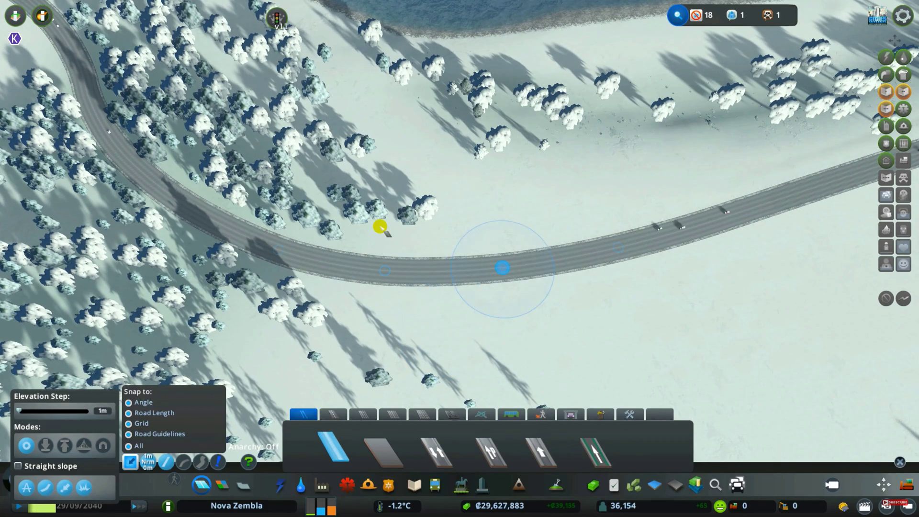
pyautogui.moveTo(509, 186)
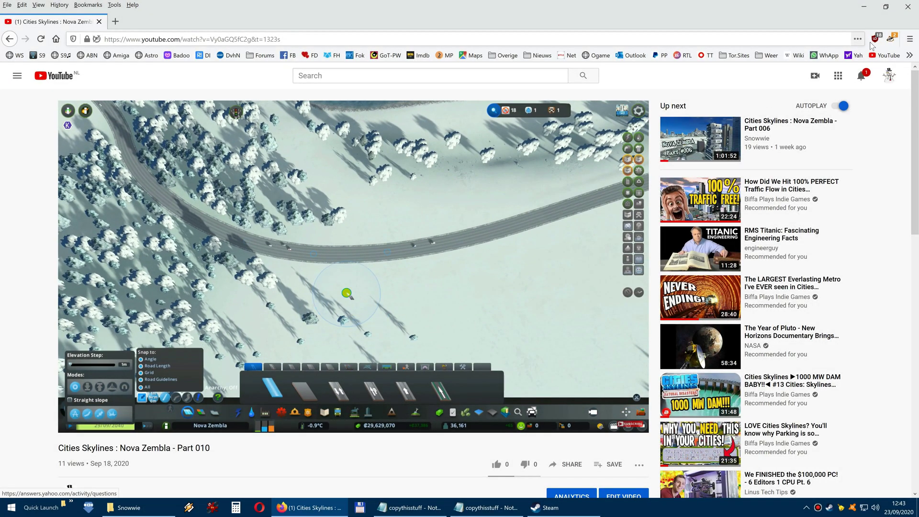
# - Close the YouTube browser window and minimize Steam to reveal the desktop
pyautogui.click(908, 7)
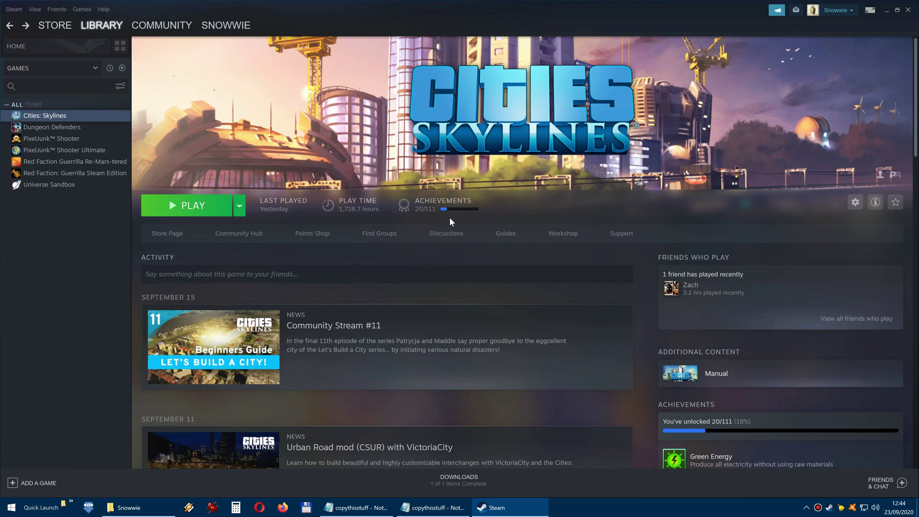
pyautogui.click(889, 10)
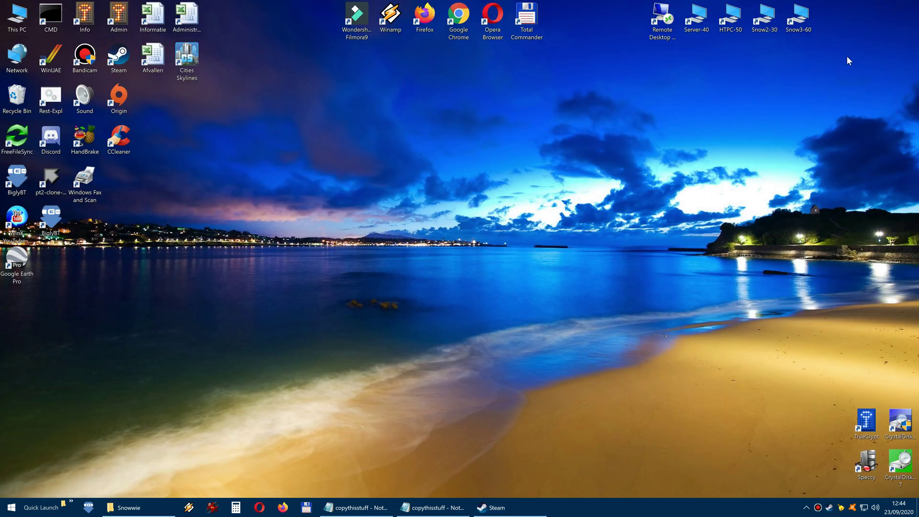
# - Close the duplicate copythisstuff note, bring up the other copy and highlight Appdata in its Colossal Order path
pyautogui.click(427, 509)
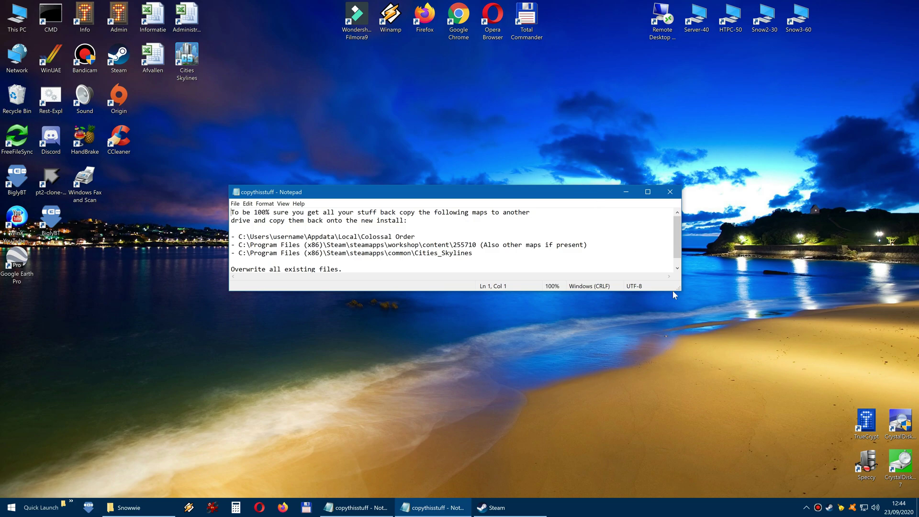
pyautogui.click(669, 192)
pyautogui.click(352, 509)
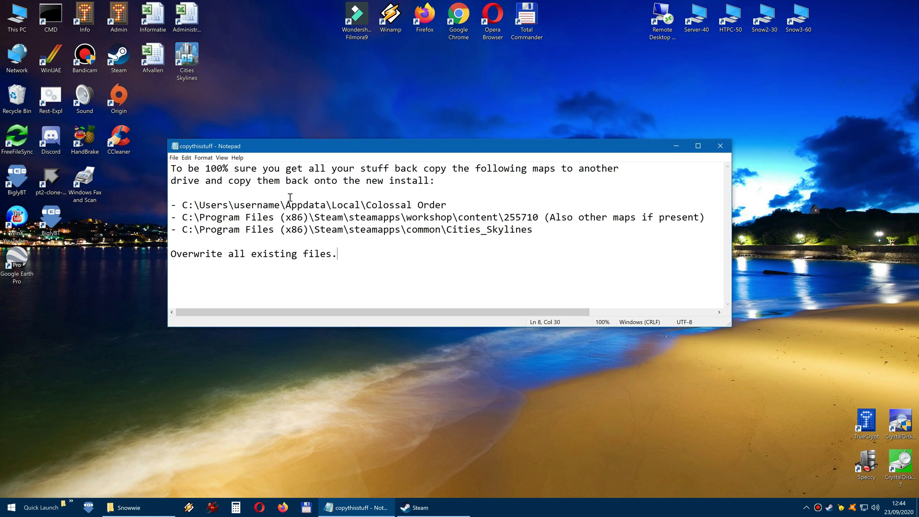
pyautogui.moveTo(286, 207); pyautogui.dragTo(326, 206)
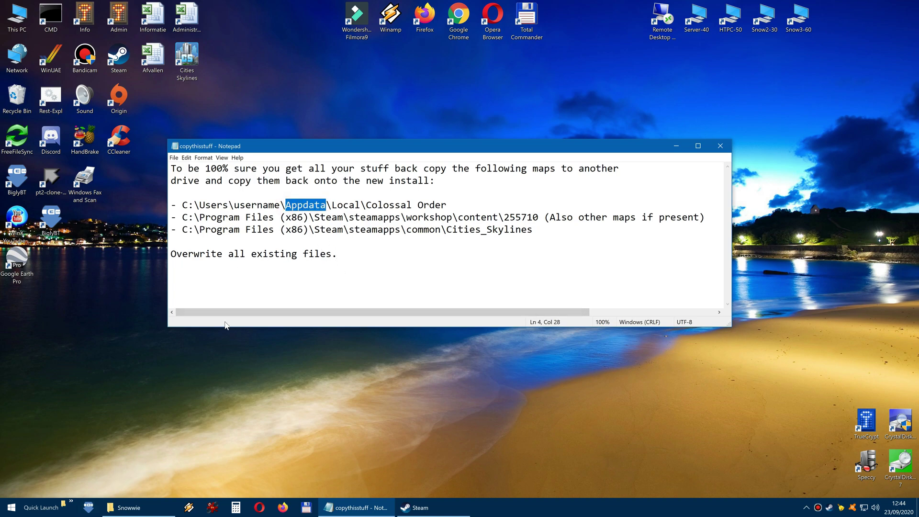
# - Switch to File Explorer and open the personal profile folder inside Users on the Windows10 (C:) drive
pyautogui.click(143, 509)
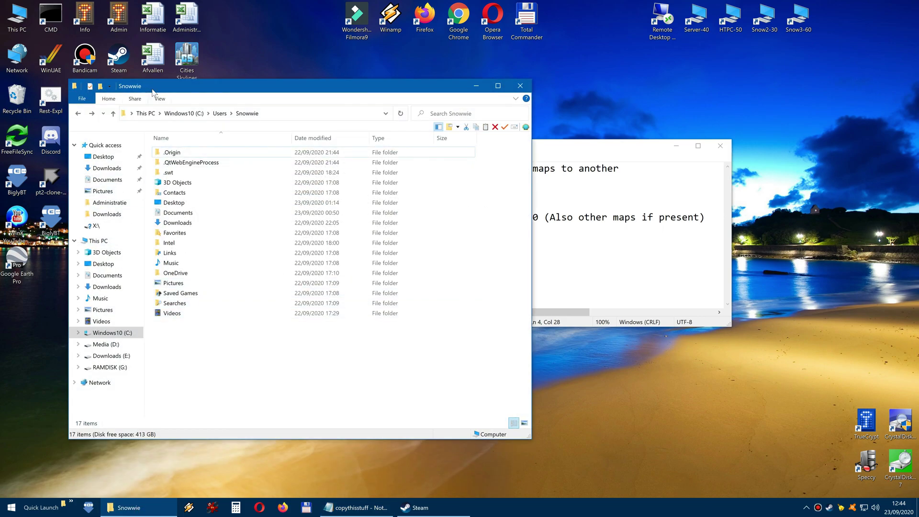
pyautogui.click(122, 338)
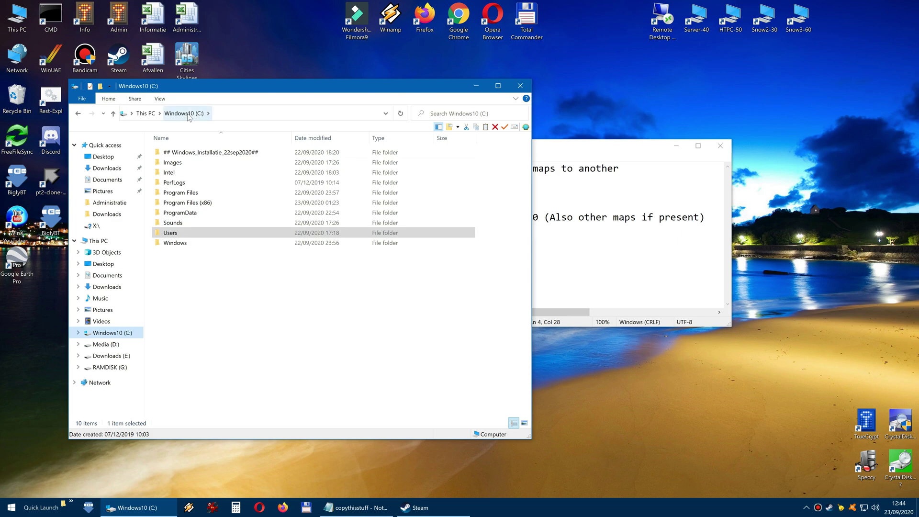
pyautogui.doubleClick(170, 233)
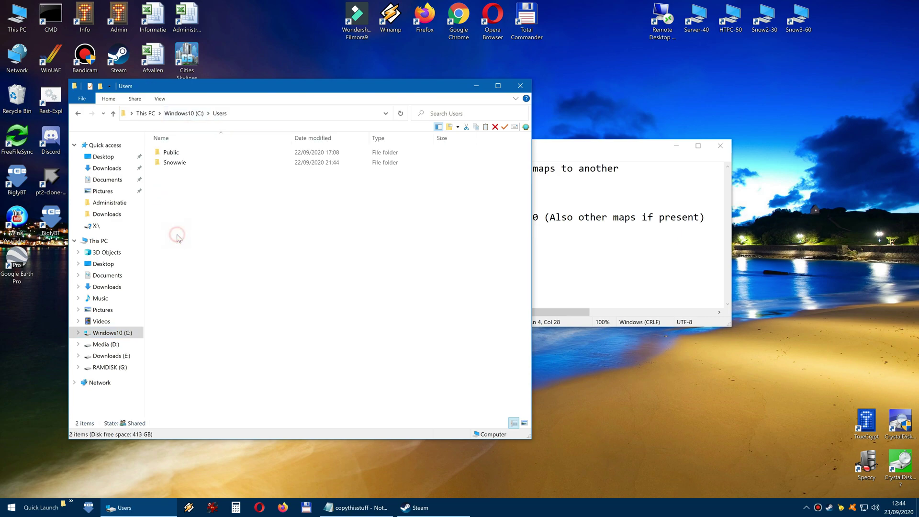
pyautogui.click(178, 164)
pyautogui.doubleClick(179, 164)
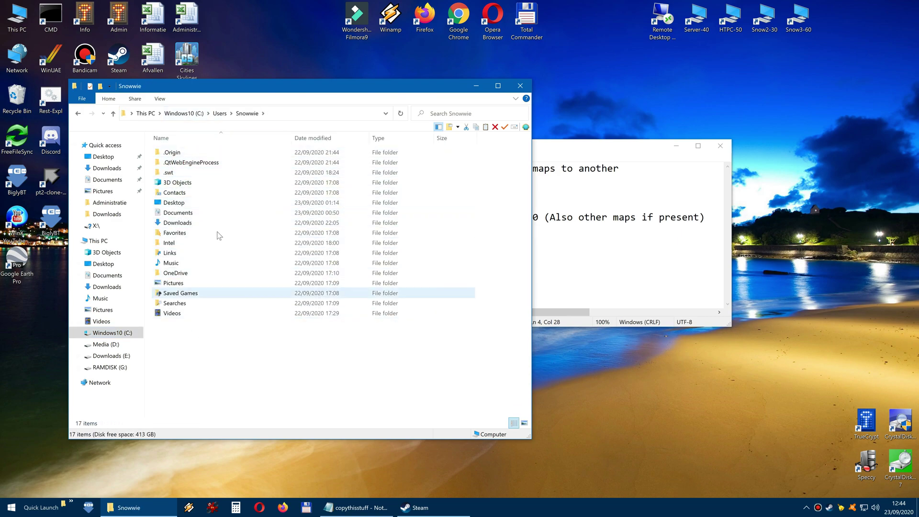
# - Move the File Explorer window off the note's first path and go to the appdata folder inside the profile folder
pyautogui.moveTo(342, 83); pyautogui.dragTo(500, 254)
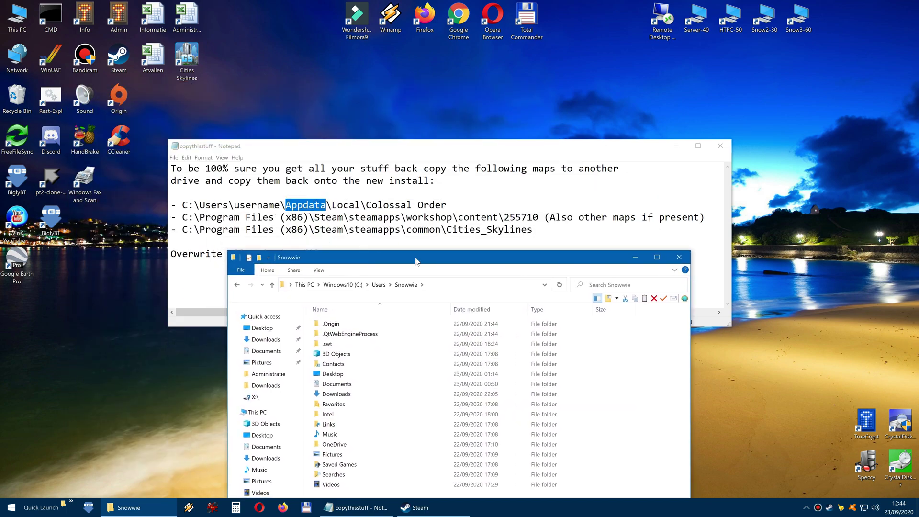
pyautogui.moveTo(413, 259); pyautogui.dragTo(347, 206)
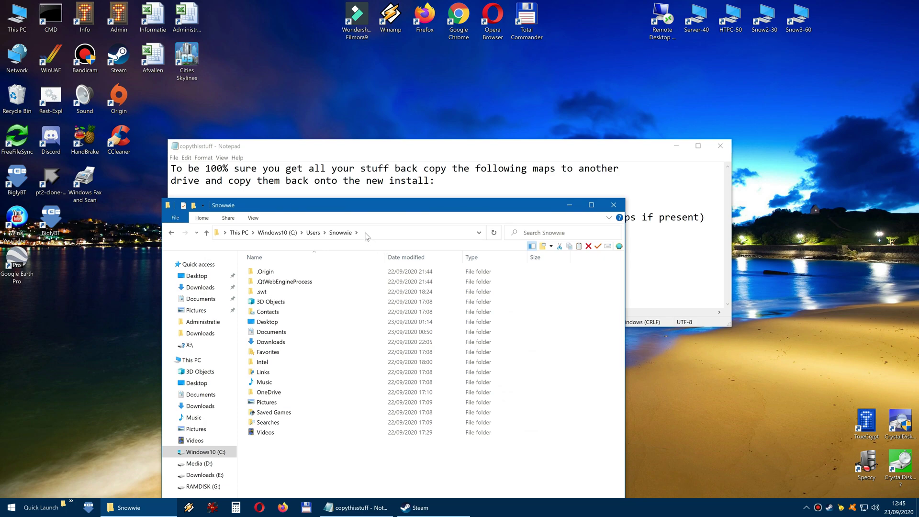
pyautogui.click(365, 234)
pyautogui.click(365, 233)
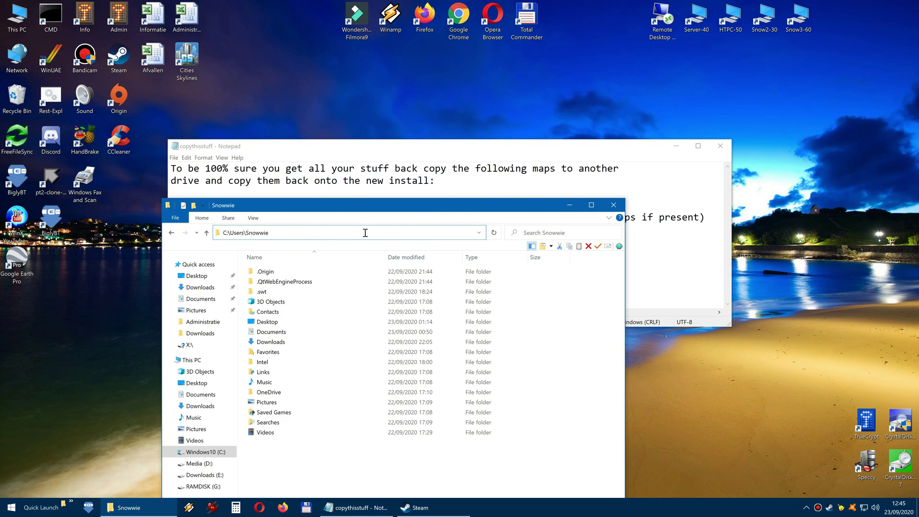
pyautogui.write('\\appdata')
pyautogui.press('Return')
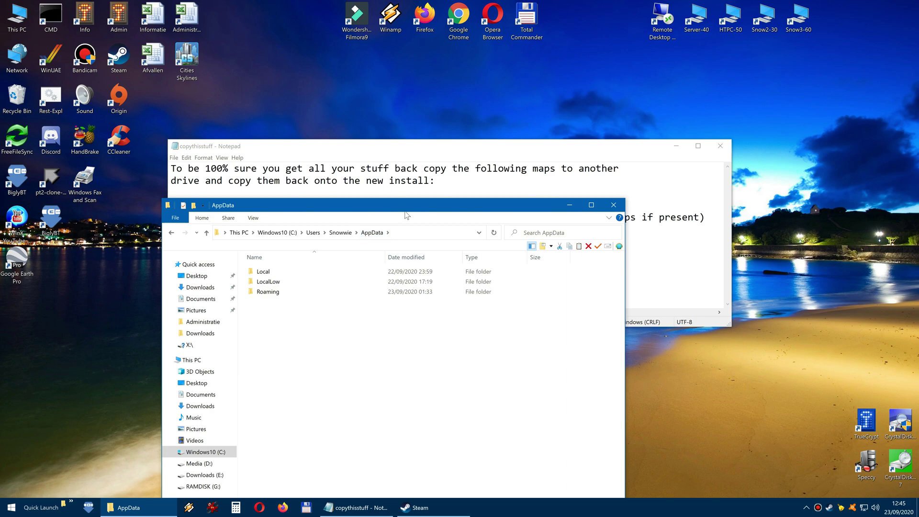
# - Open the Local folder and its Colossal Order subfolder with the note's Appdata path in view, and close File Explorer
pyautogui.moveTo(408, 207); pyautogui.dragTo(433, 240)
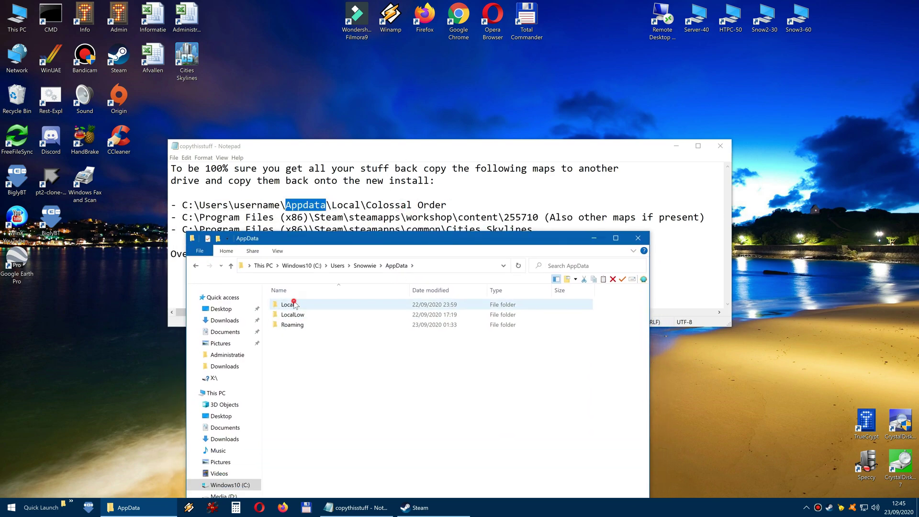
pyautogui.doubleClick(281, 304)
pyautogui.click(315, 314)
pyautogui.doubleClick(315, 314)
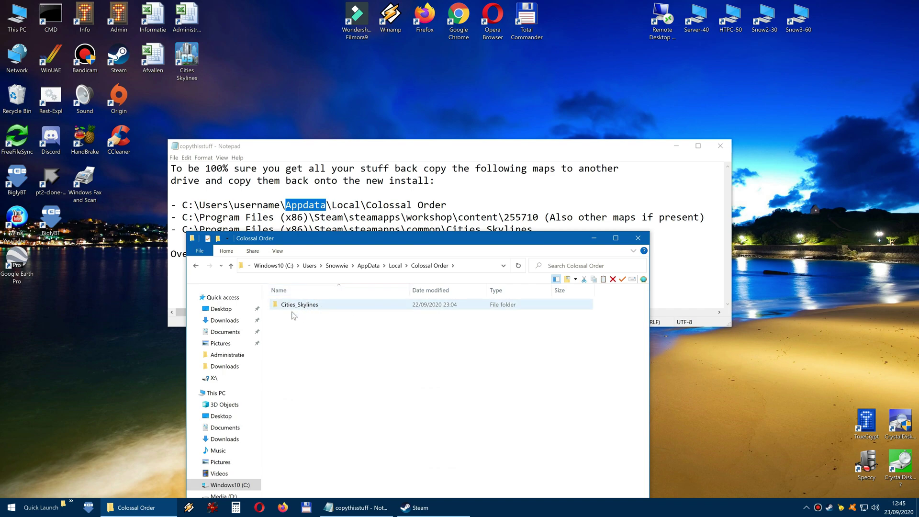
pyautogui.click(638, 238)
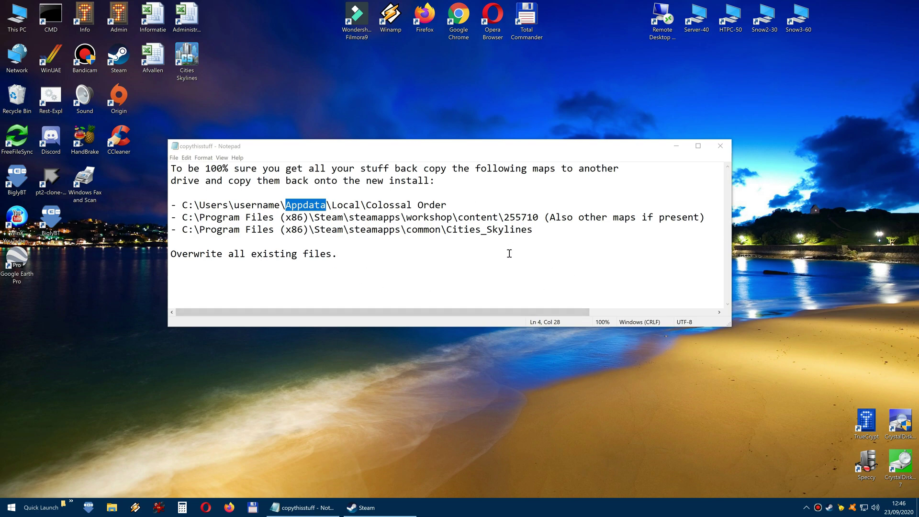
# - Minimize the copythisstuff note and switch to the Steam library page for Cities: Skylines
pyautogui.click(676, 146)
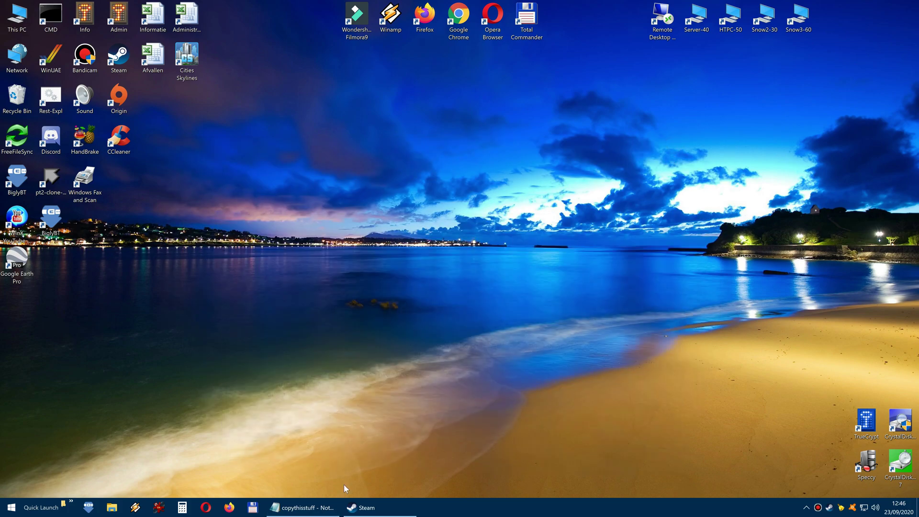
pyautogui.click(362, 512)
pyautogui.rightClick(362, 512)
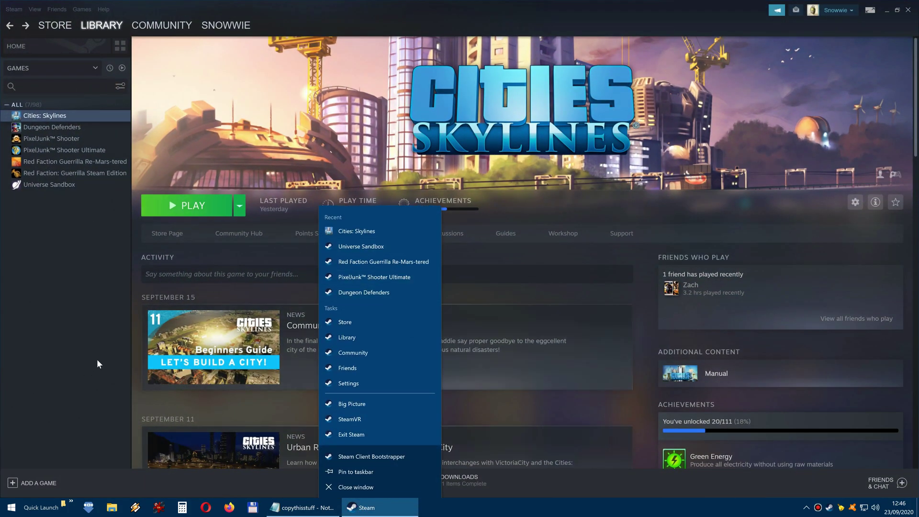
pyautogui.click(85, 331)
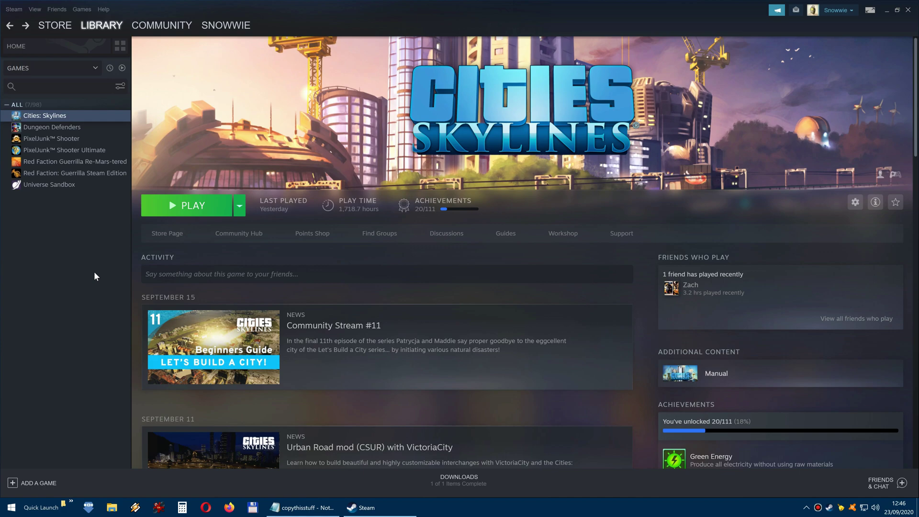
# - Minimize Steam to review the folder paths in the copythisstuff note, and return to the Steam library
pyautogui.click(887, 10)
pyautogui.click(287, 507)
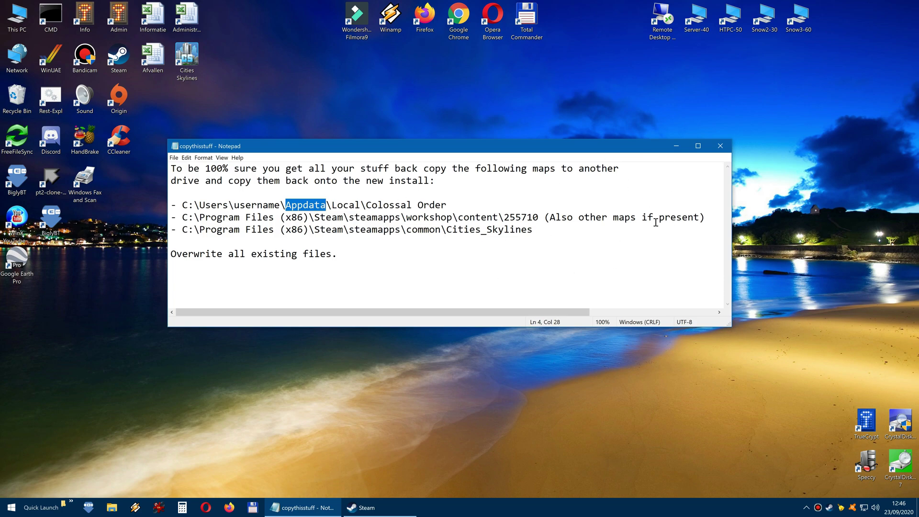
pyautogui.click(676, 146)
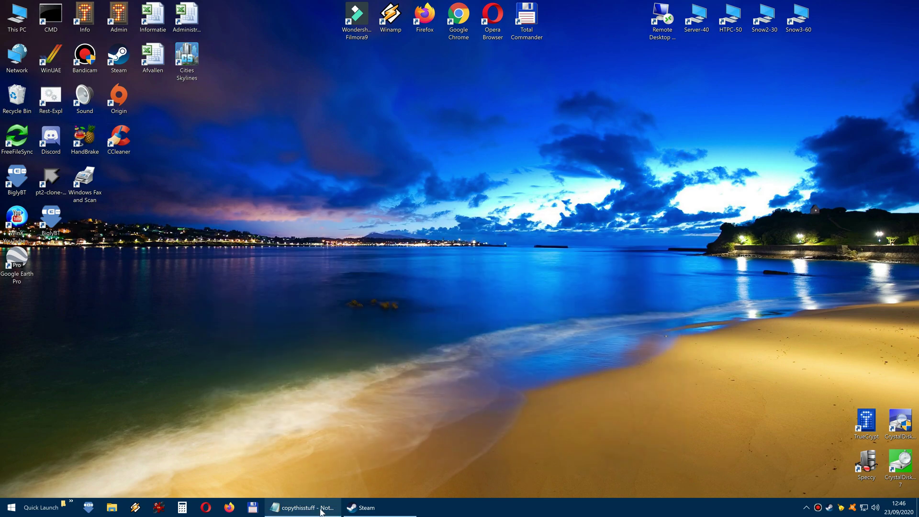
pyautogui.click(357, 506)
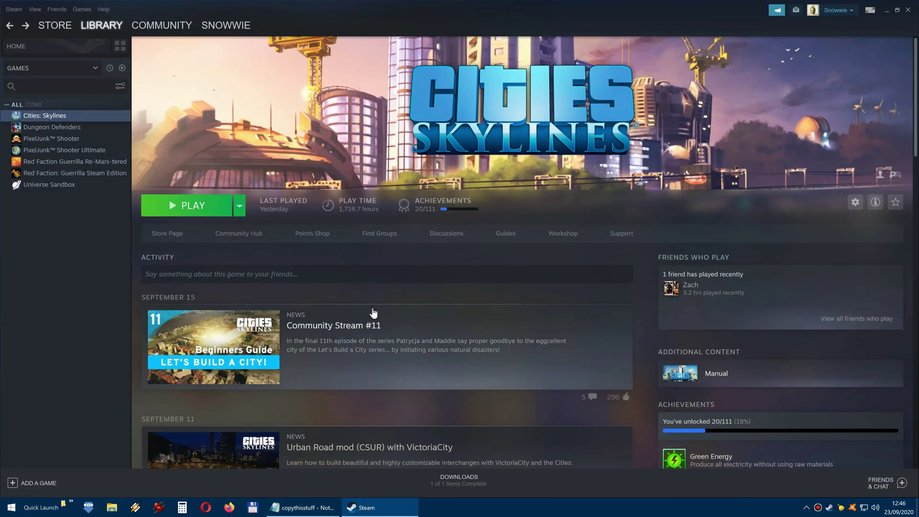